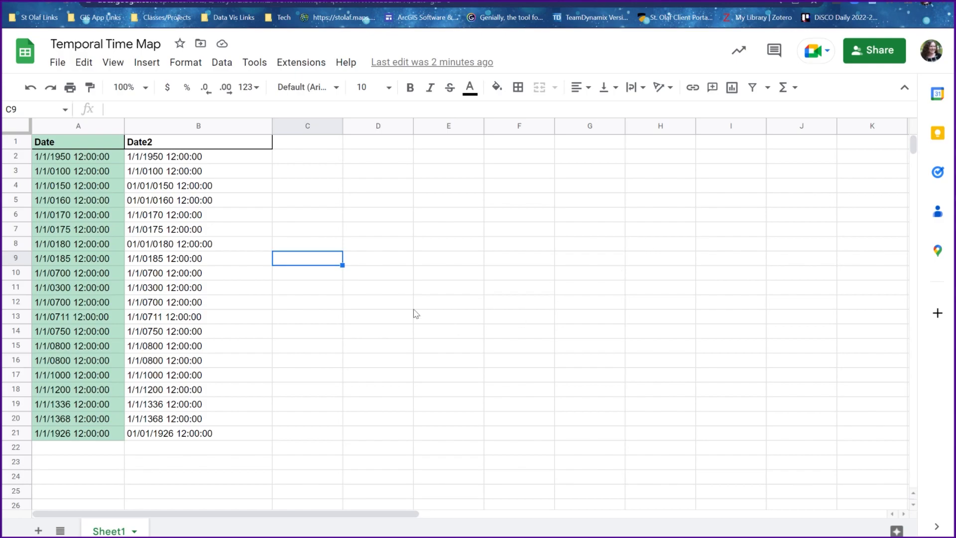
{"action": "left_click_drag", "start_coordinate": [309, 214], "coordinate": [449, 298]}
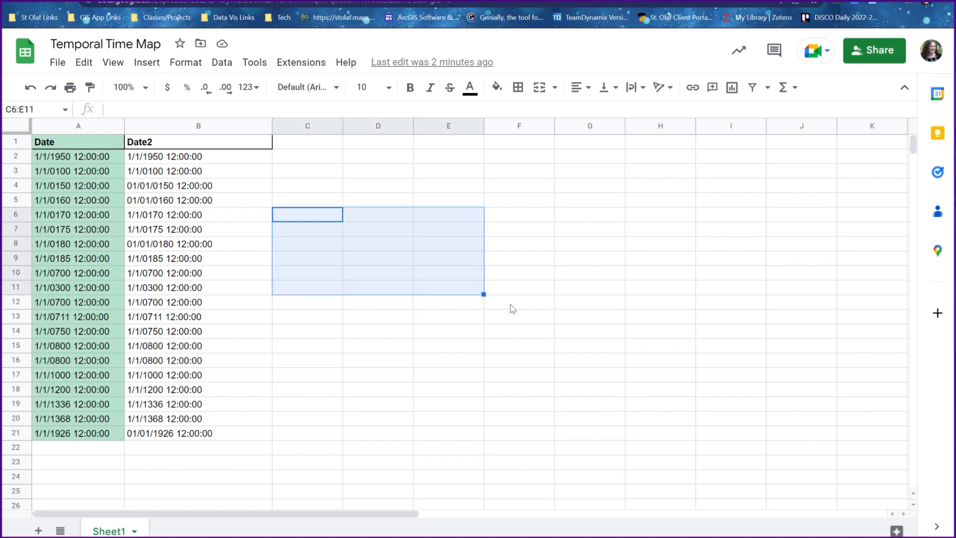
{"action": "left_click", "coordinate": [515, 391]}
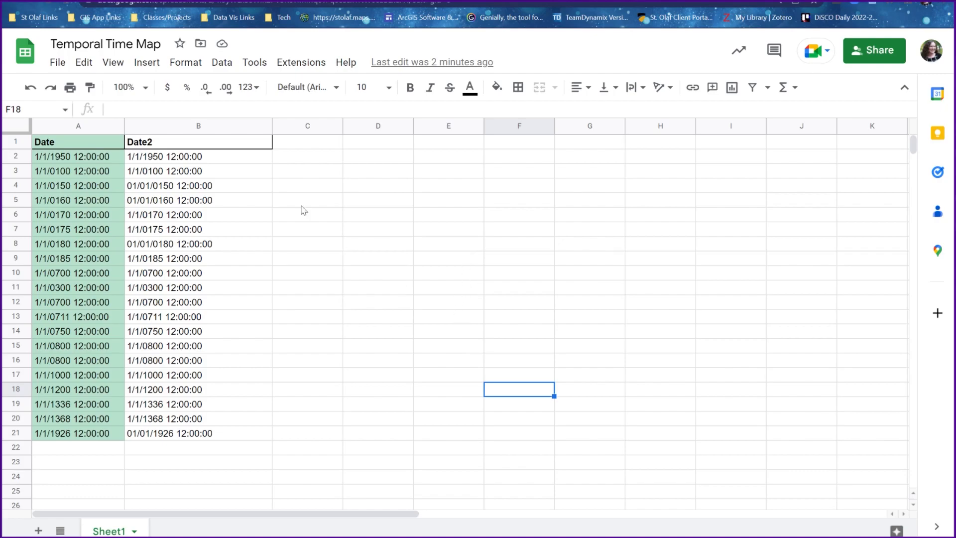
Narrow the Date2 column to sit closer to its date values.
{"action": "left_click_drag", "start_coordinate": [272, 130], "coordinate": [230, 128]}
{"action": "left_click", "coordinate": [396, 248]}
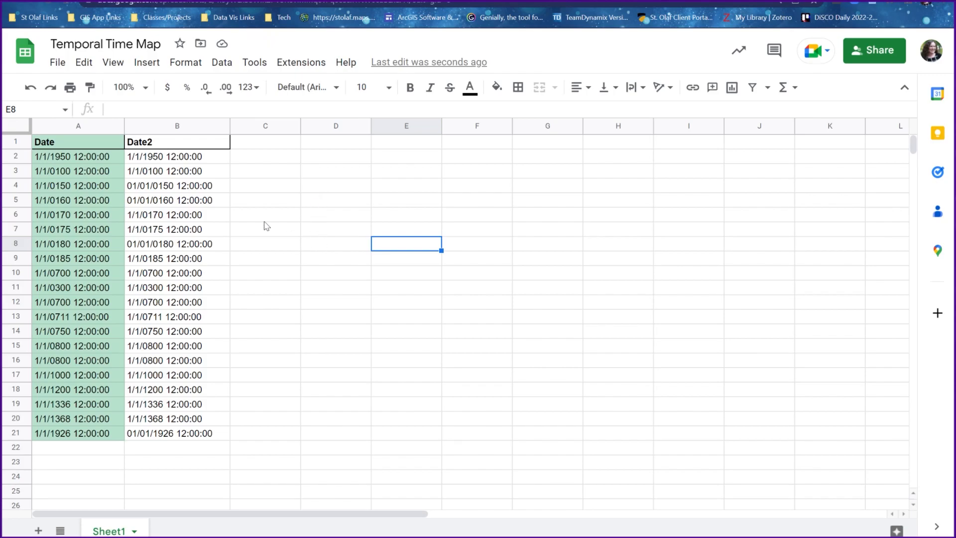
{"action": "left_click", "coordinate": [281, 201]}
Compare the date entries and their format in the Date and Date2 columns.
{"action": "left_click", "coordinate": [195, 130]}
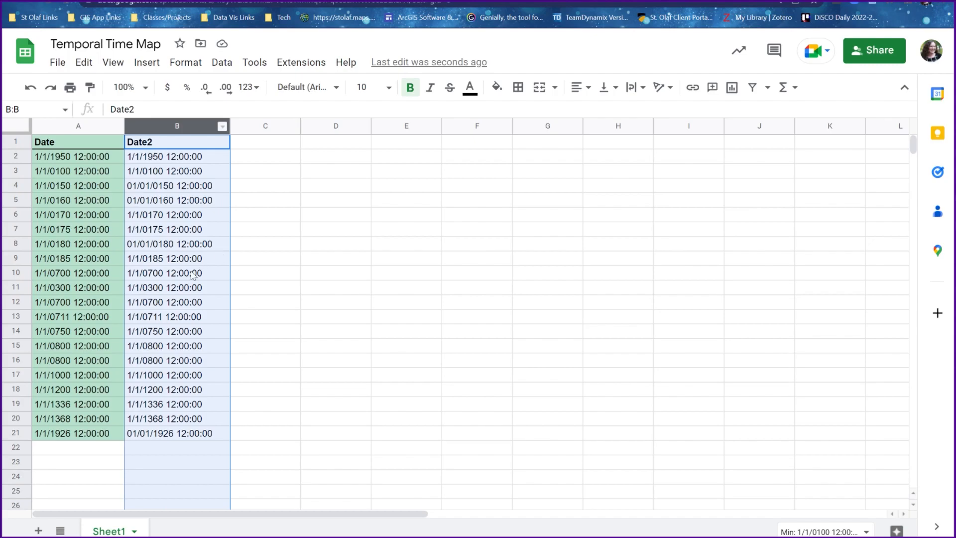
{"action": "left_click", "coordinate": [155, 269]}
{"action": "left_click_drag", "start_coordinate": [157, 440], "coordinate": [152, 375]}
{"action": "left_click_drag", "start_coordinate": [144, 316], "coordinate": [146, 158]}
{"action": "left_click", "coordinate": [275, 332]}
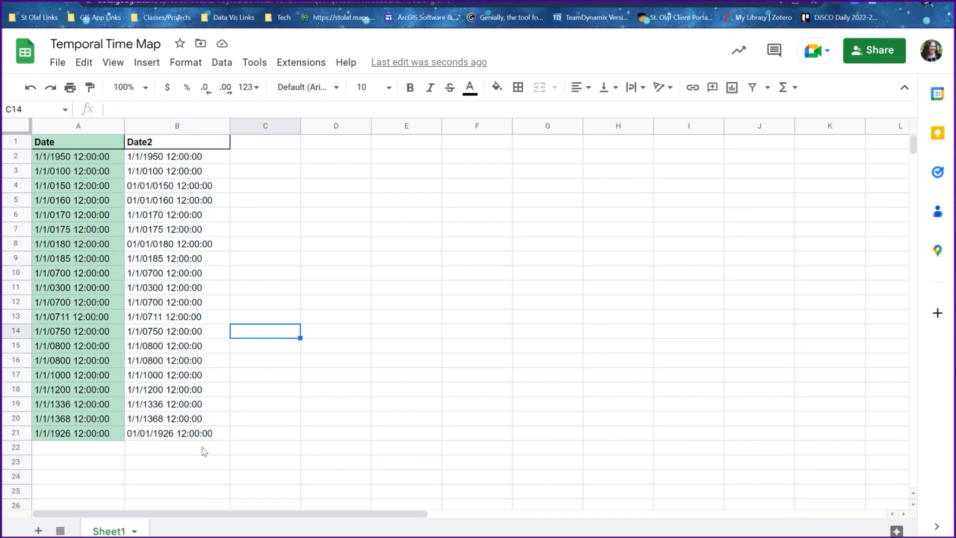
{"action": "left_click", "coordinate": [55, 127]}
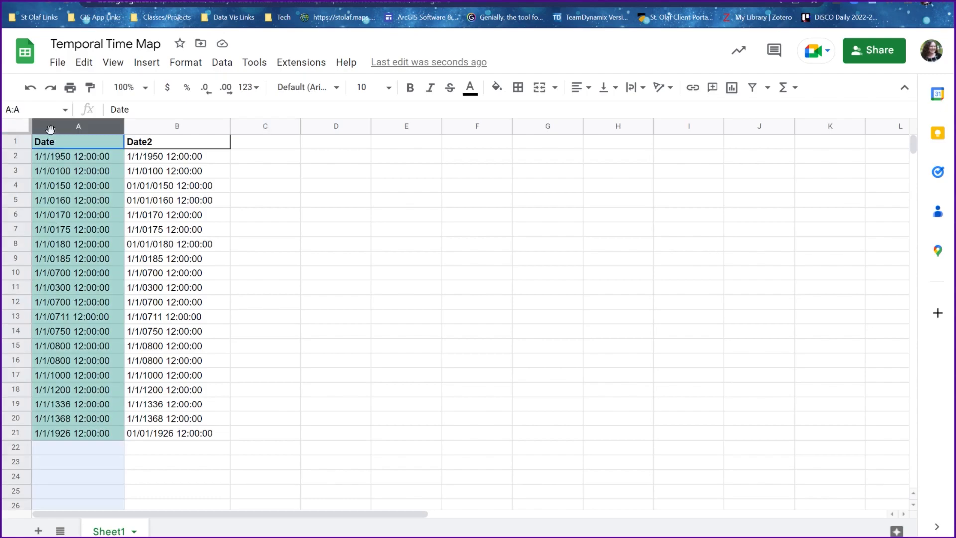
{"action": "left_click", "coordinate": [391, 333]}
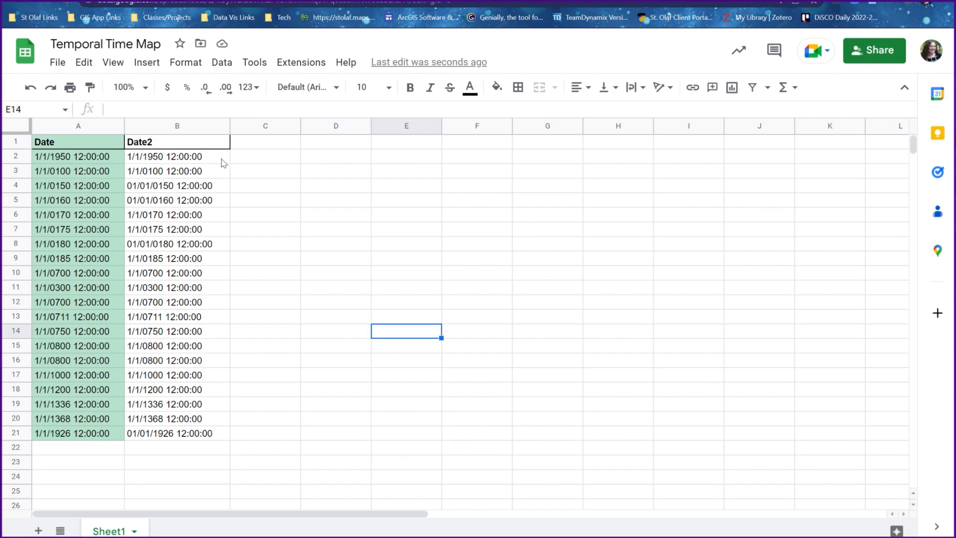
{"action": "left_click", "coordinate": [344, 233]}
{"action": "left_click", "coordinate": [160, 157]}
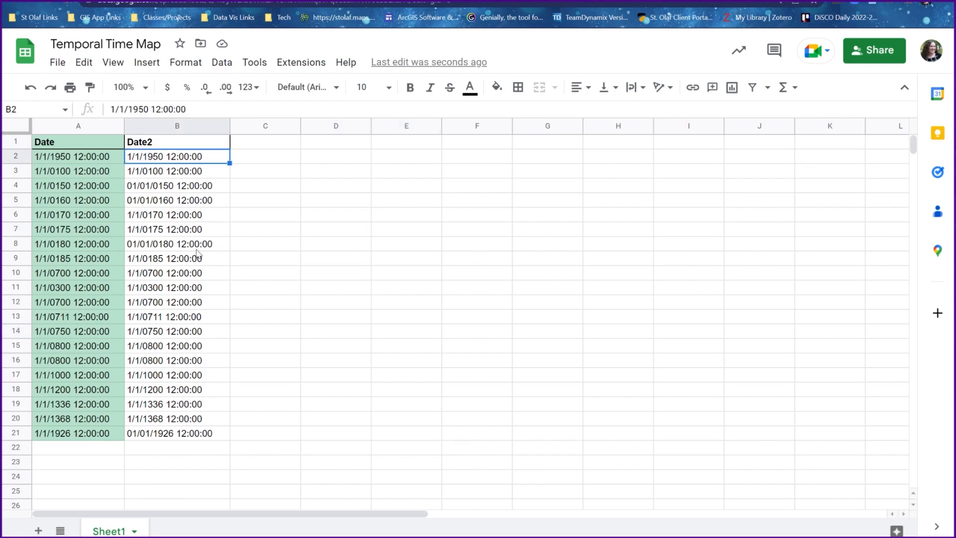
{"action": "left_click", "coordinate": [136, 243]}
{"action": "left_click", "coordinate": [151, 158]}
{"action": "left_click", "coordinate": [63, 159]}
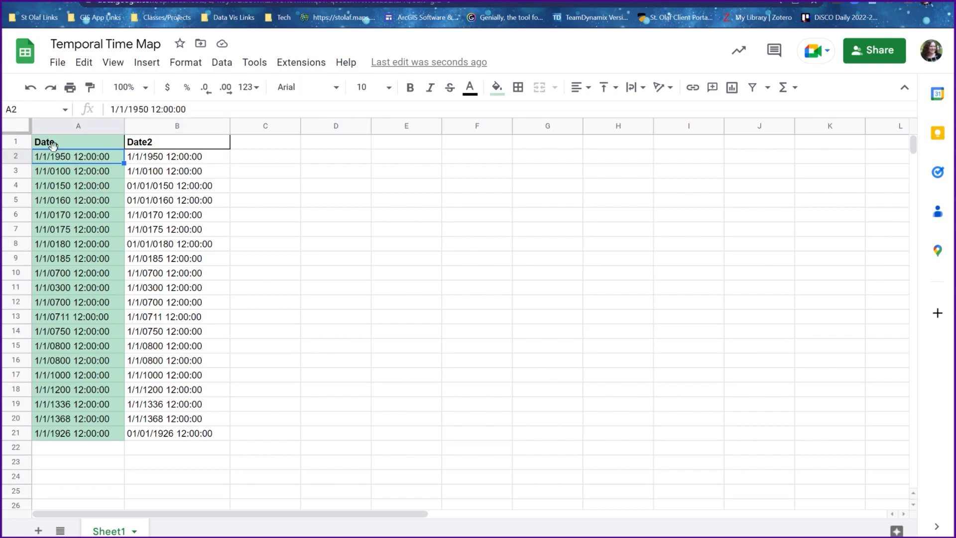
Try to change the year of the date in cell B2 to 0050.
{"action": "left_click", "coordinate": [173, 170]}
{"action": "left_click", "coordinate": [170, 159]}
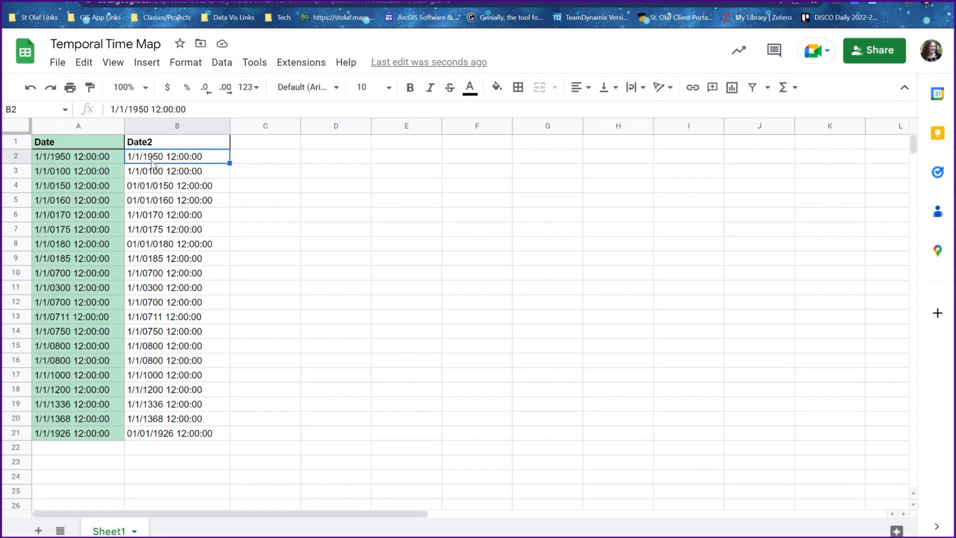
{"action": "left_click_drag", "start_coordinate": [129, 109], "coordinate": [138, 109]}
{"action": "type", "text": "00"}
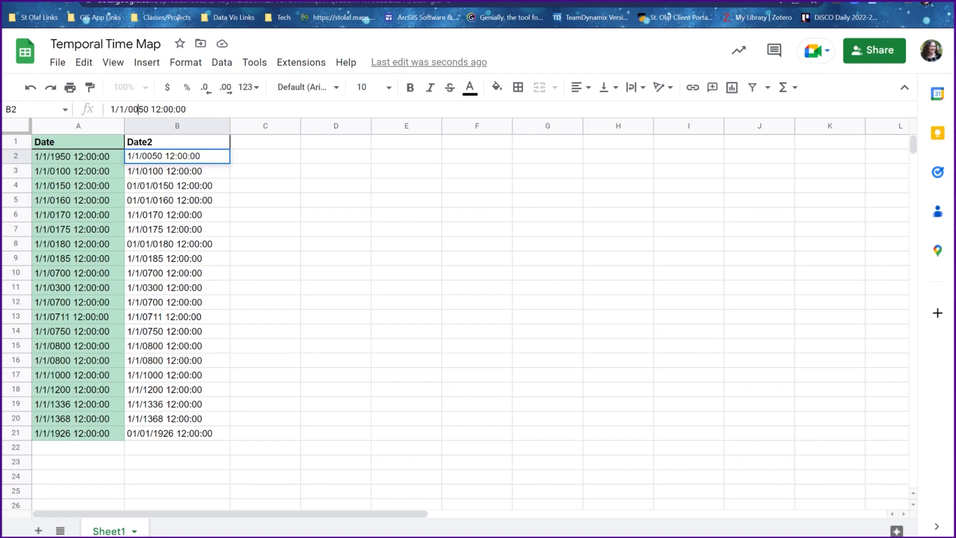
{"action": "key", "text": "Return"}
{"action": "left_click", "coordinate": [156, 162]}
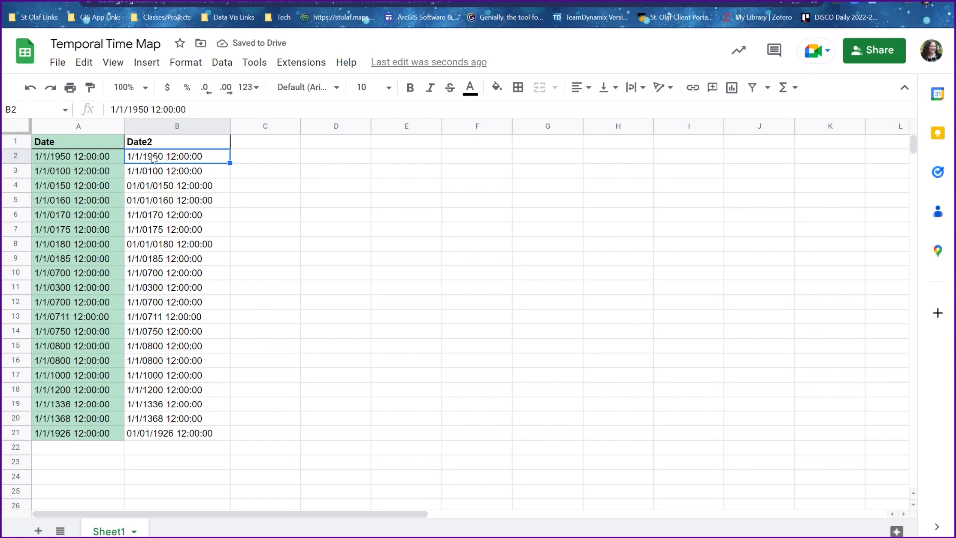
{"action": "left_click", "coordinate": [298, 200]}
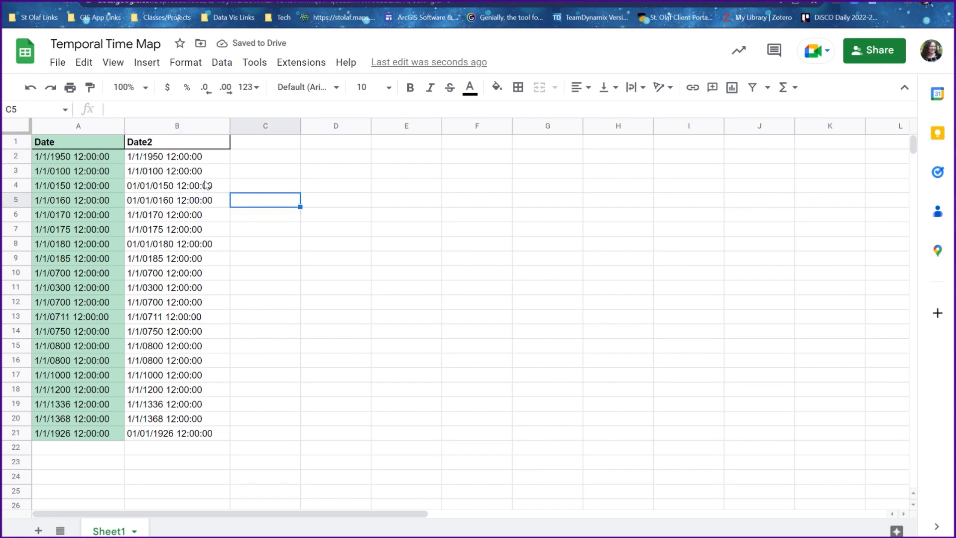
Enter the date in cell B2 as text with a leading apostrophe, '1/1/0050 12:00:00.
{"action": "left_click", "coordinate": [189, 157]}
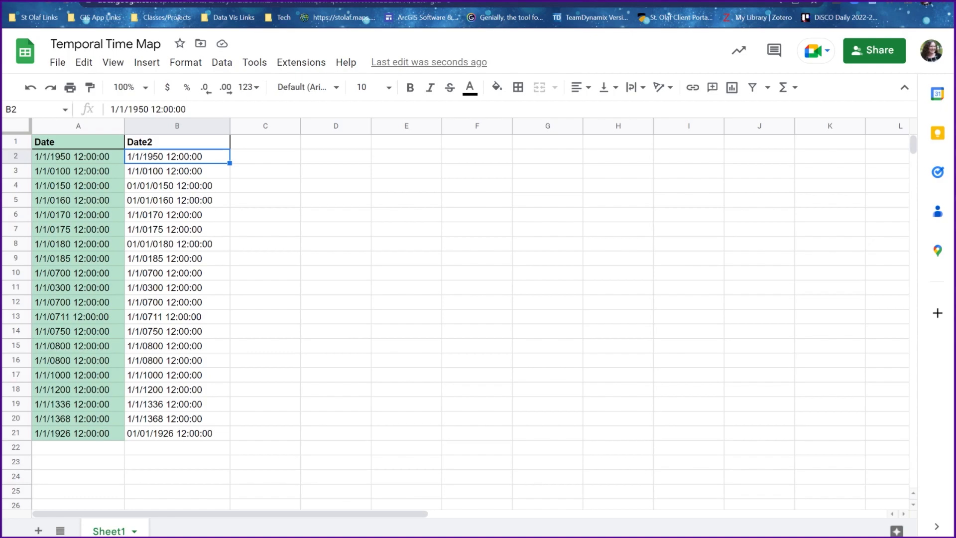
{"action": "left_click_drag", "start_coordinate": [128, 109], "coordinate": [138, 109]}
{"action": "key", "text": "BackSpace"}
{"action": "type", "text": "00"}
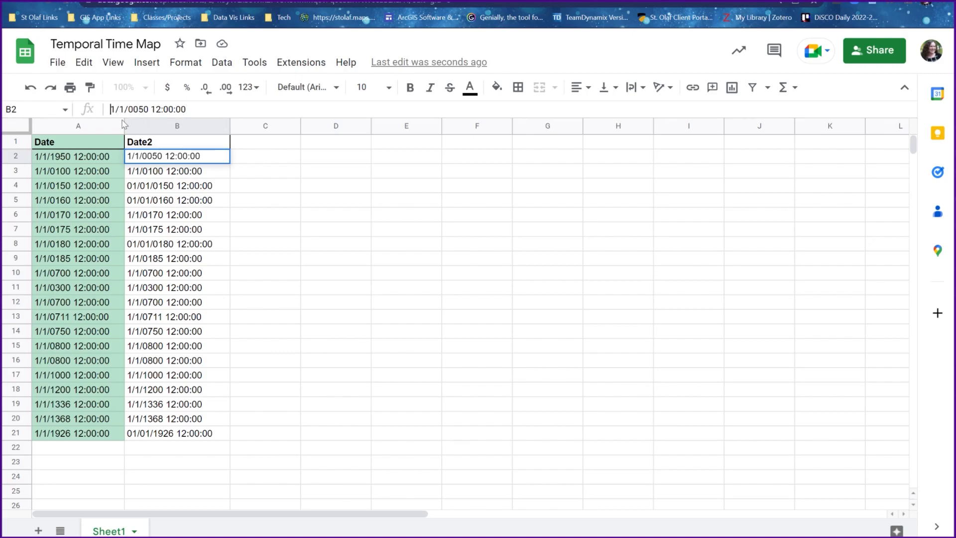
{"action": "key", "text": "Home"}
{"action": "type", "text": "'"}
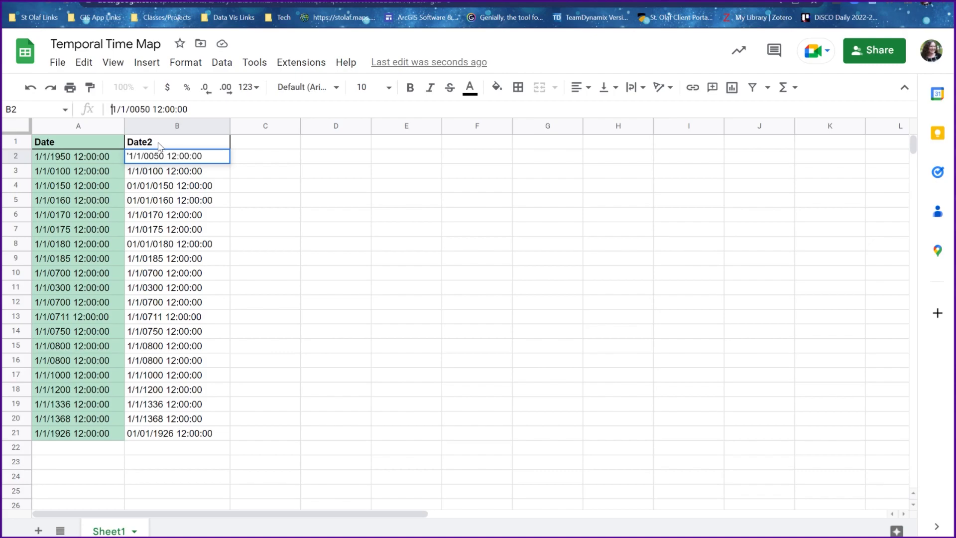
{"action": "key", "text": "Return"}
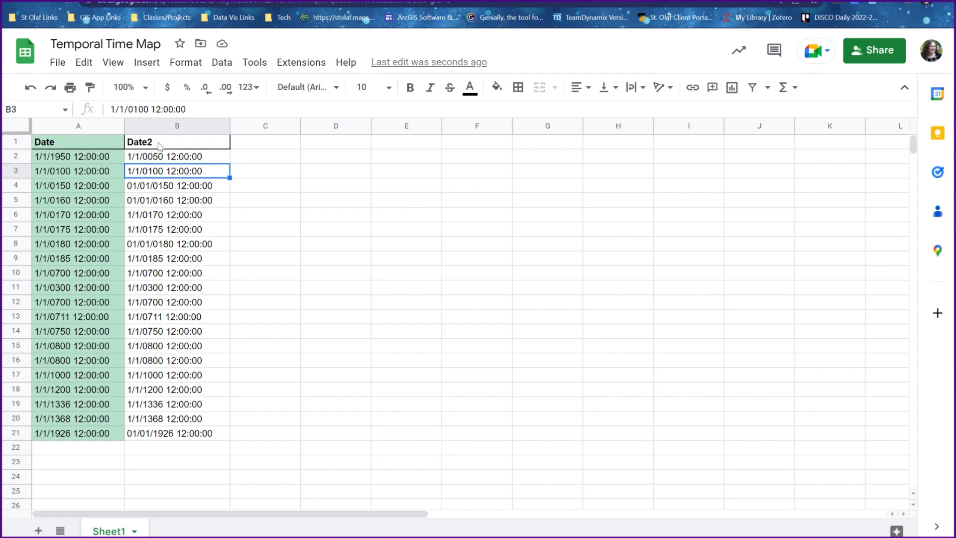
Examine the Date2 entries in rows 3 to 8, comparing the dates written with leading zeros to the others and to their stored values.
{"action": "left_click", "coordinate": [237, 217]}
{"action": "left_click", "coordinate": [205, 190]}
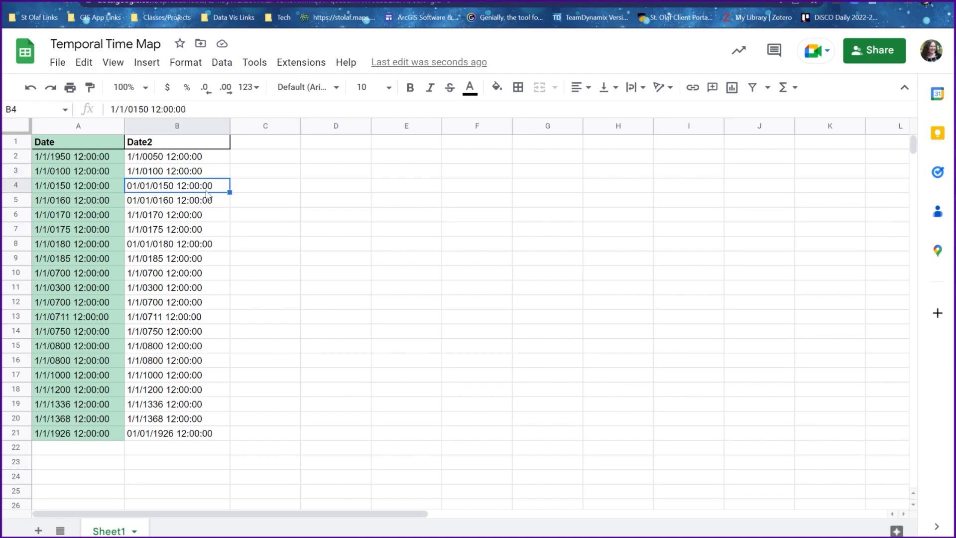
{"action": "left_click_drag", "start_coordinate": [149, 172], "coordinate": [166, 215]}
{"action": "left_click", "coordinate": [282, 303]}
{"action": "left_click", "coordinate": [161, 191]}
{"action": "left_click", "coordinate": [220, 172]}
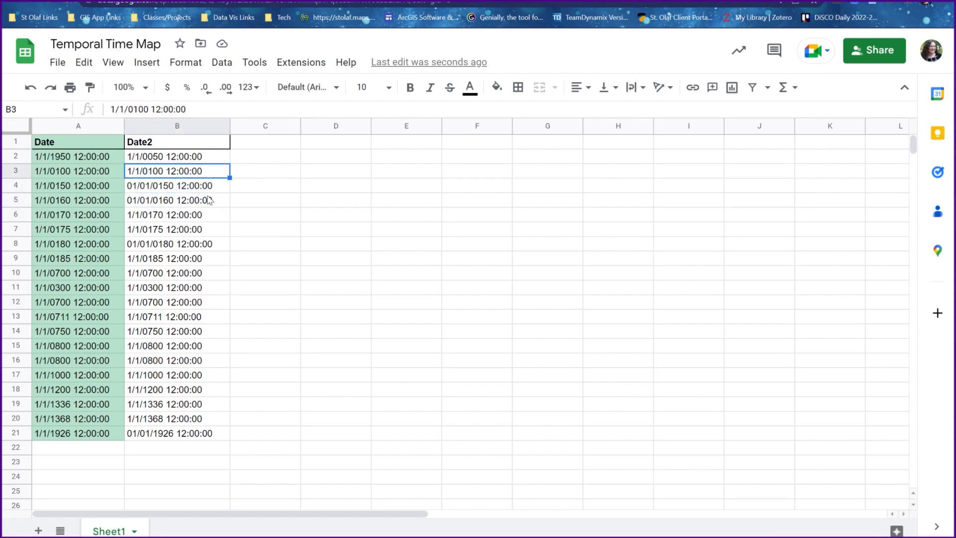
{"action": "left_click", "coordinate": [192, 183]}
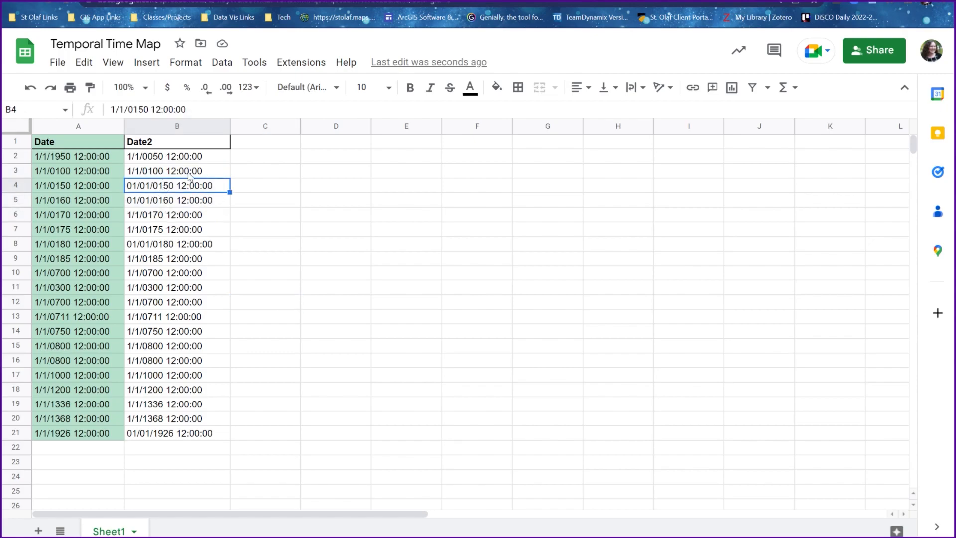
{"action": "left_click", "coordinate": [144, 175]}
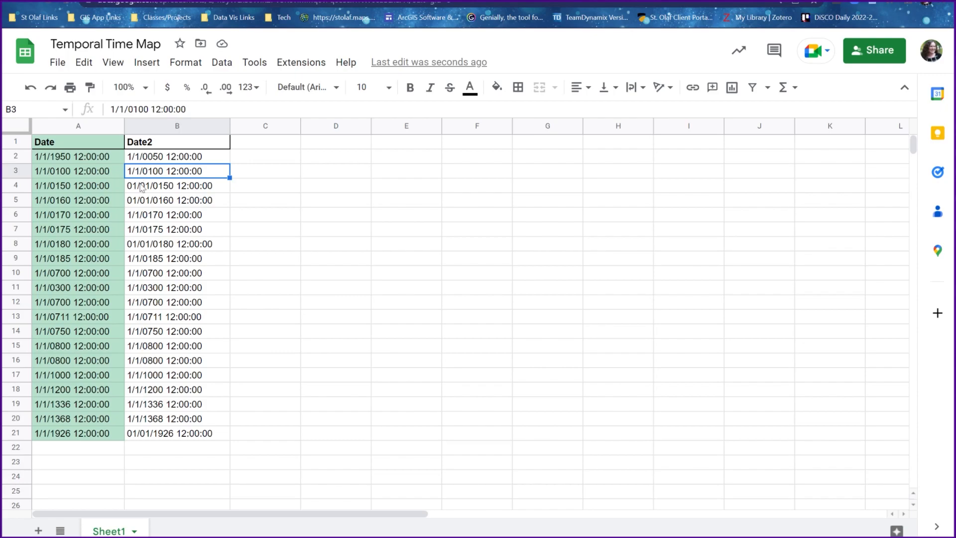
{"action": "left_click", "coordinate": [143, 189]}
{"action": "left_click", "coordinate": [151, 220]}
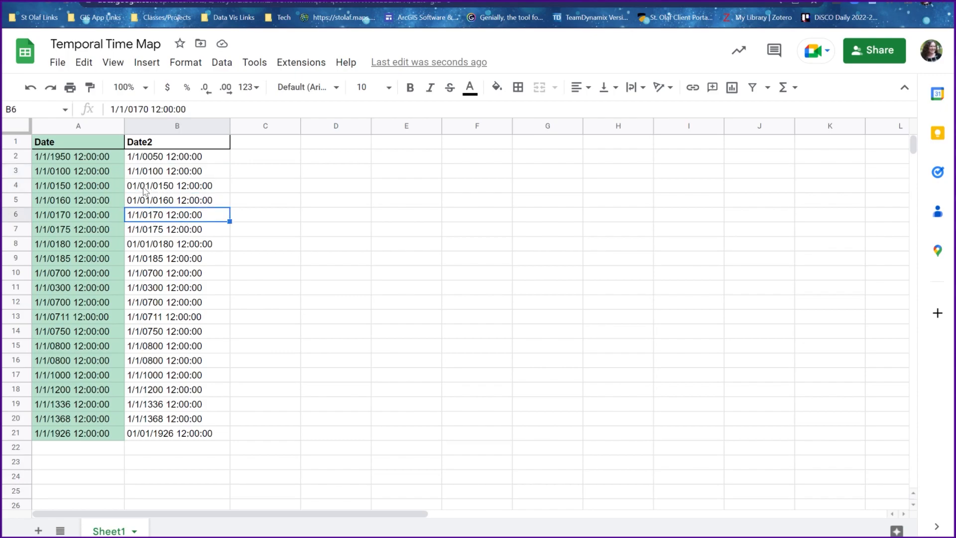
{"action": "left_click", "coordinate": [132, 189]}
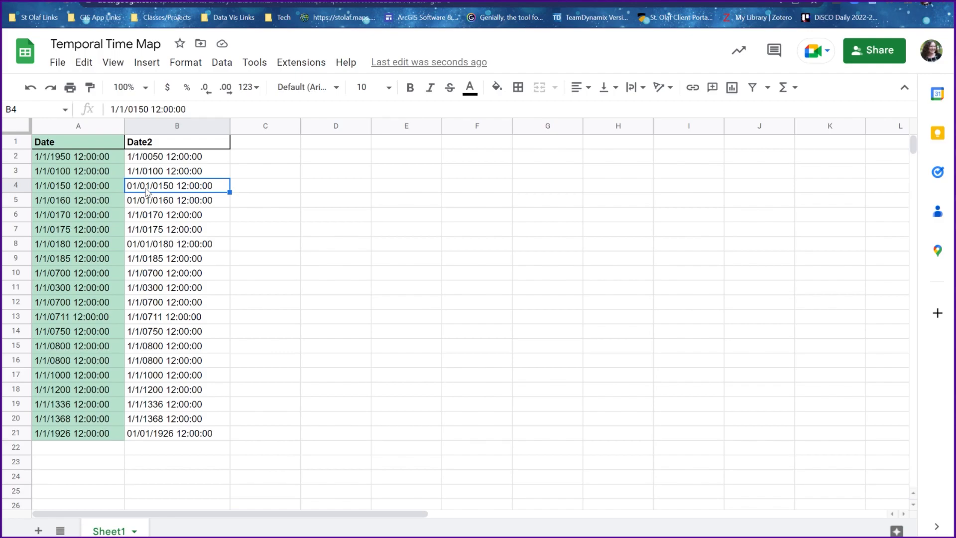
{"action": "left_click", "coordinate": [142, 245]}
{"action": "left_click", "coordinate": [151, 190]}
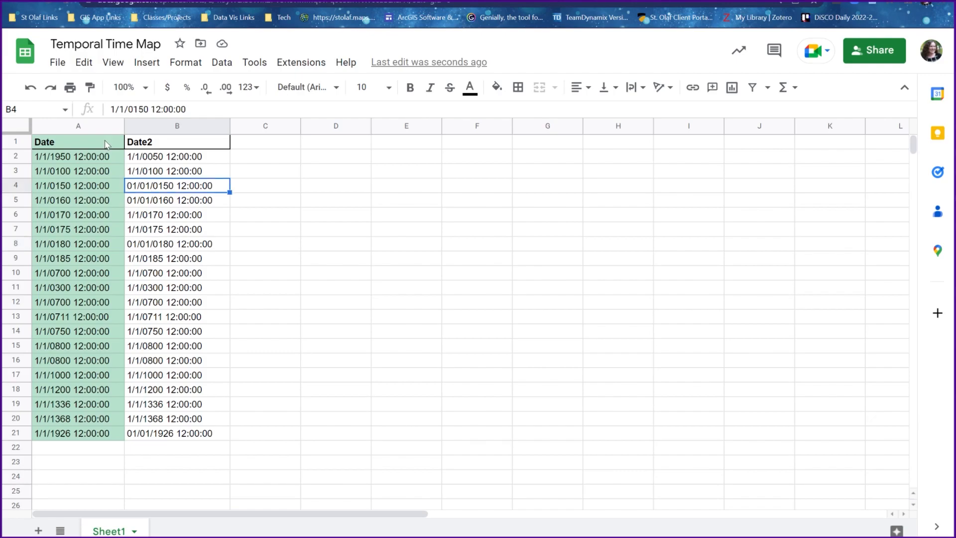
{"action": "key", "text": "Down"}
{"action": "key", "text": "Down"}
{"action": "left_click", "coordinate": [152, 191]}
{"action": "left_click", "coordinate": [151, 204]}
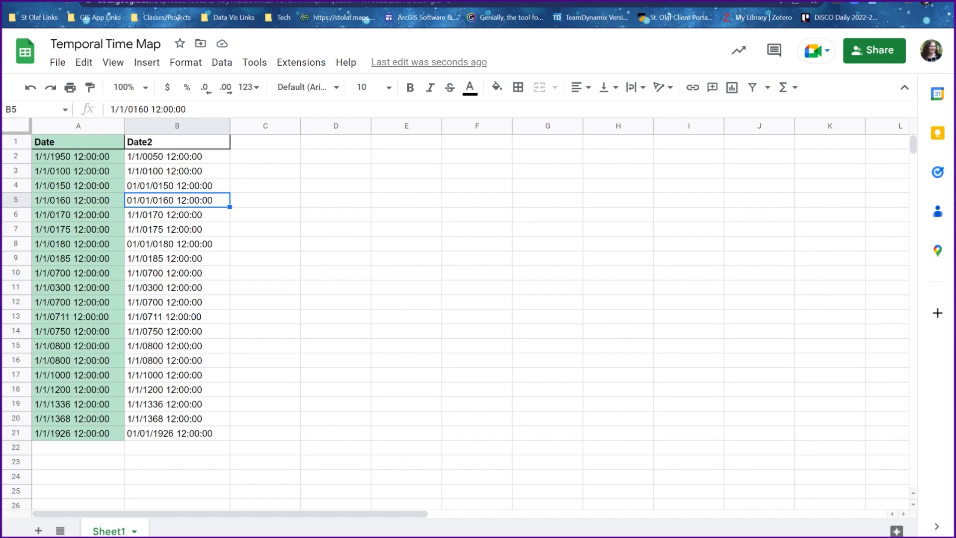
{"action": "left_click", "coordinate": [218, 273]}
{"action": "left_click", "coordinate": [194, 191]}
{"action": "left_click", "coordinate": [187, 216]}
{"action": "left_click", "coordinate": [179, 204]}
{"action": "left_click", "coordinate": [264, 232]}
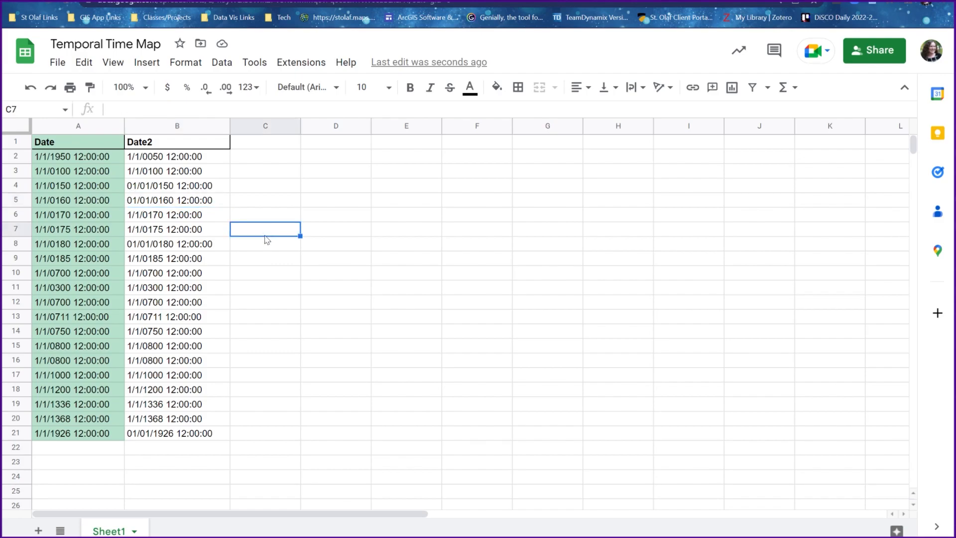
Apply the Date time number format to the entire Date2 column.
{"action": "left_click", "coordinate": [154, 126]}
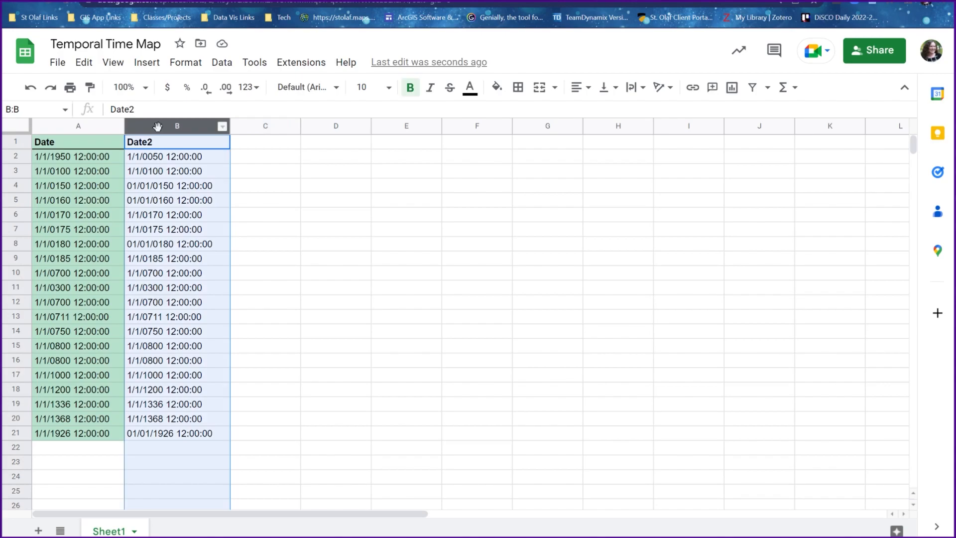
{"action": "left_click", "coordinate": [174, 67]}
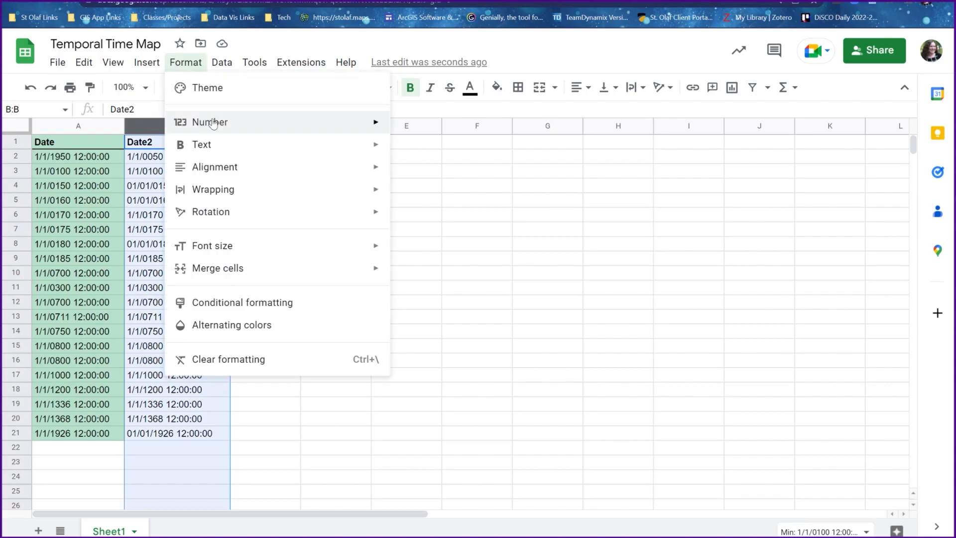
{"action": "mouse_move", "coordinate": [212, 123]}
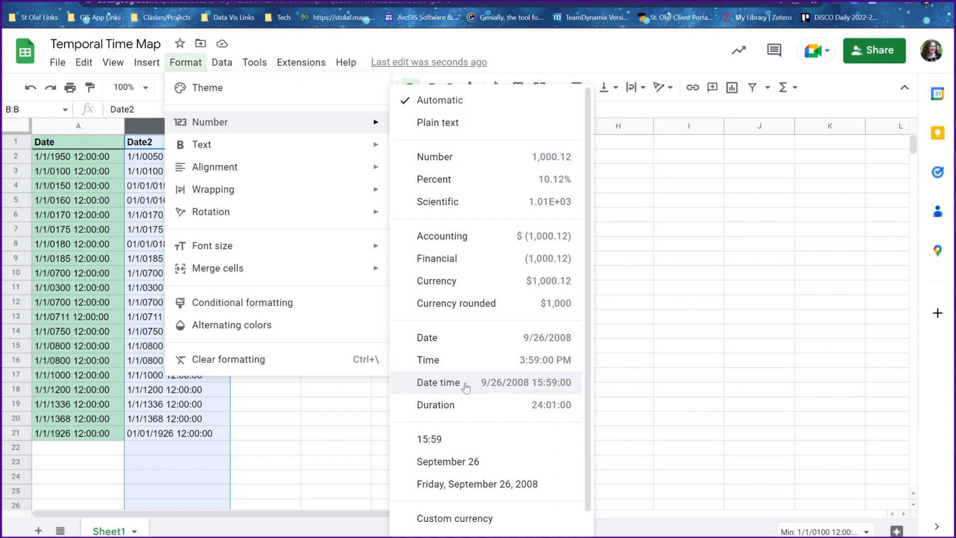
{"action": "left_click", "coordinate": [507, 383]}
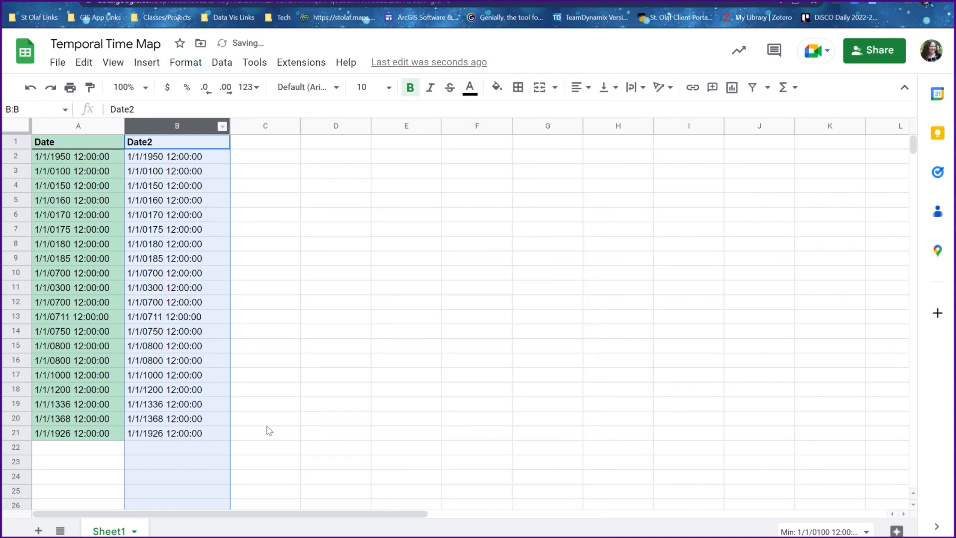
{"action": "left_click", "coordinate": [374, 434]}
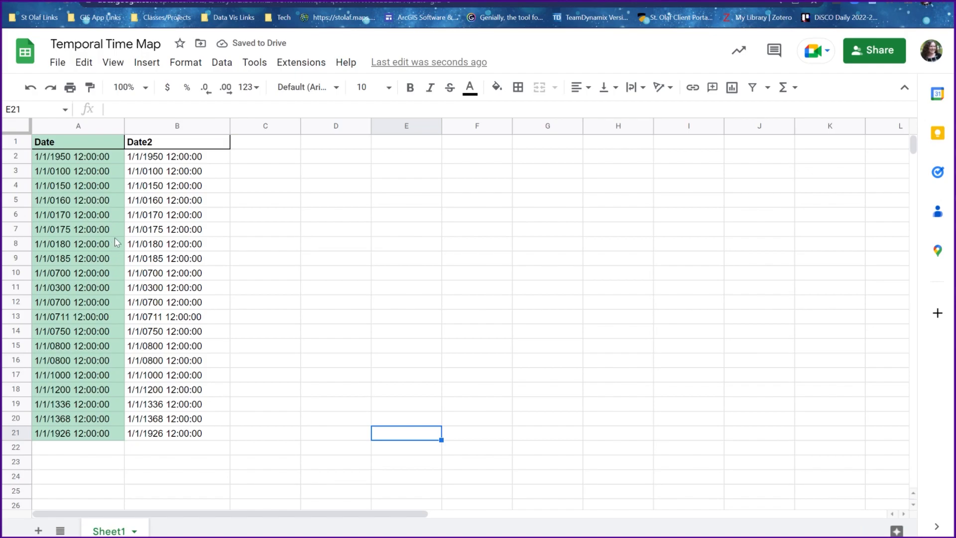
{"action": "left_click", "coordinate": [281, 279]}
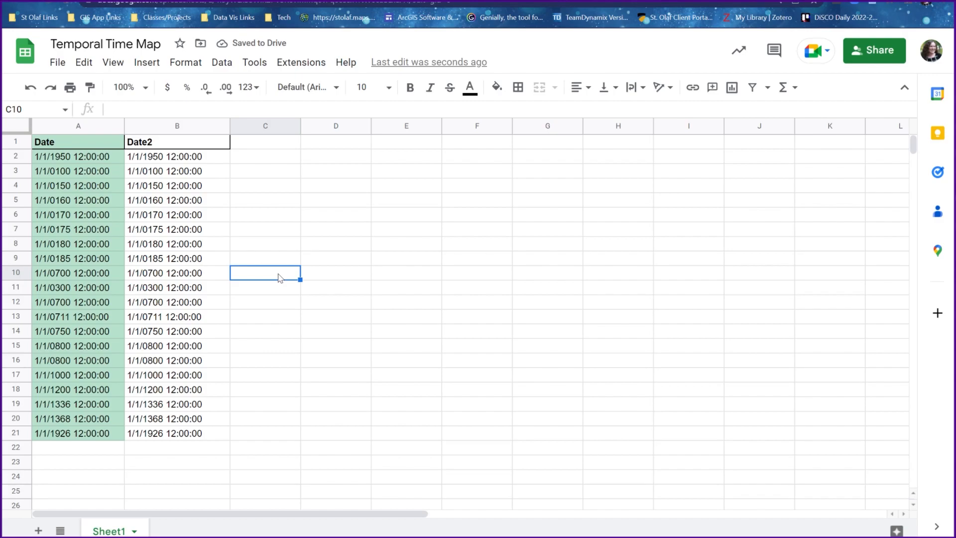
{"action": "left_click", "coordinate": [298, 287]}
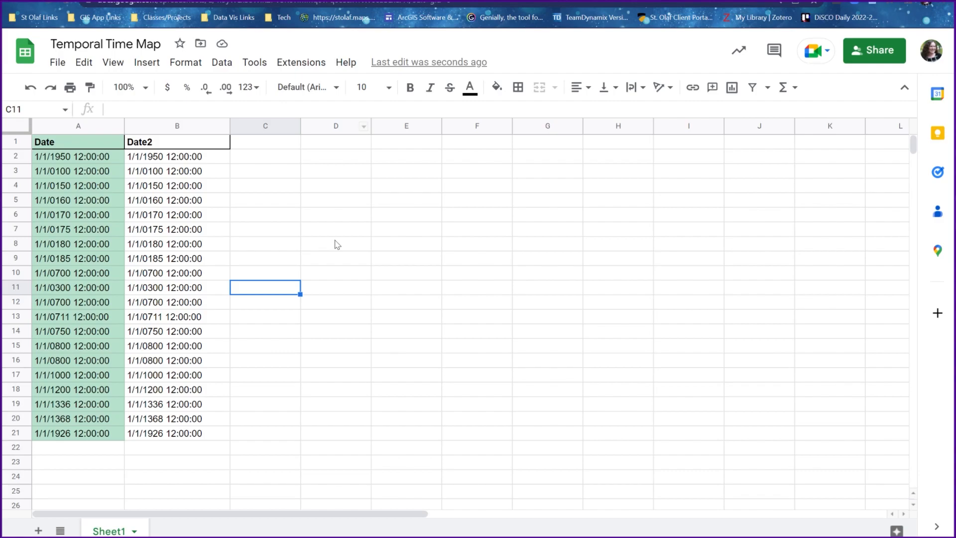
{"action": "left_click_drag", "start_coordinate": [163, 157], "coordinate": [158, 378]}
{"action": "left_click_drag", "start_coordinate": [79, 200], "coordinate": [82, 351]}
{"action": "left_click", "coordinate": [354, 349]}
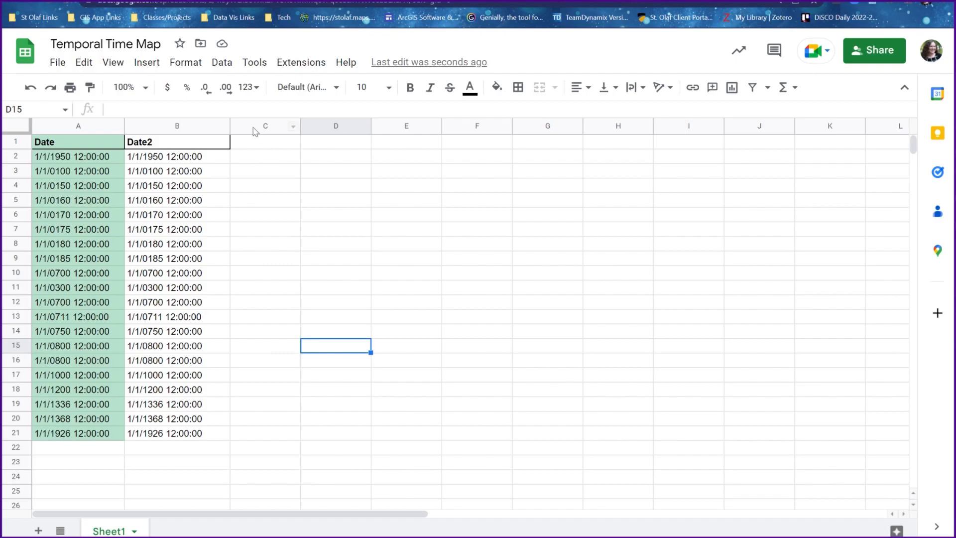
{"action": "left_click", "coordinate": [310, 214]}
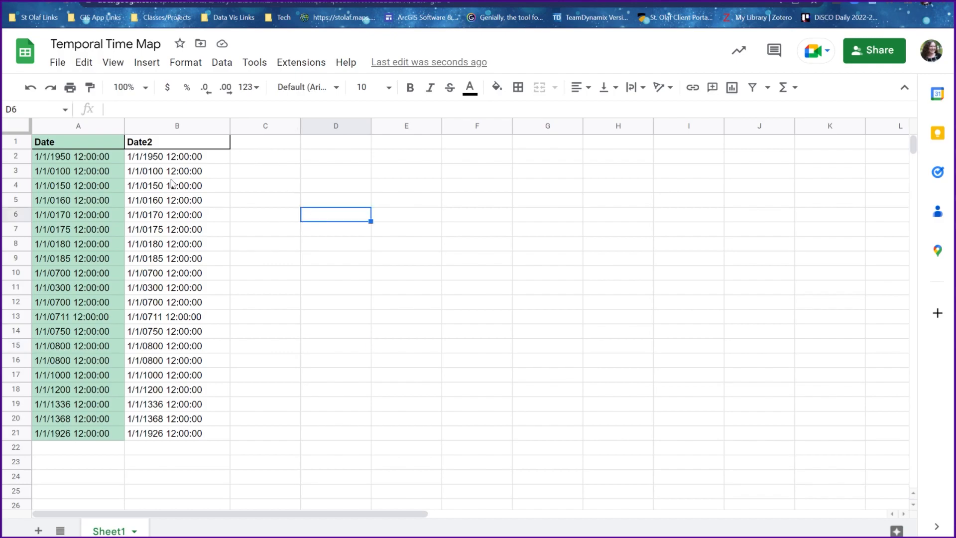
Delete the original green Date column, keeping only the Date2 column.
{"action": "left_click", "coordinate": [85, 126]}
{"action": "right_click", "coordinate": [84, 126]}
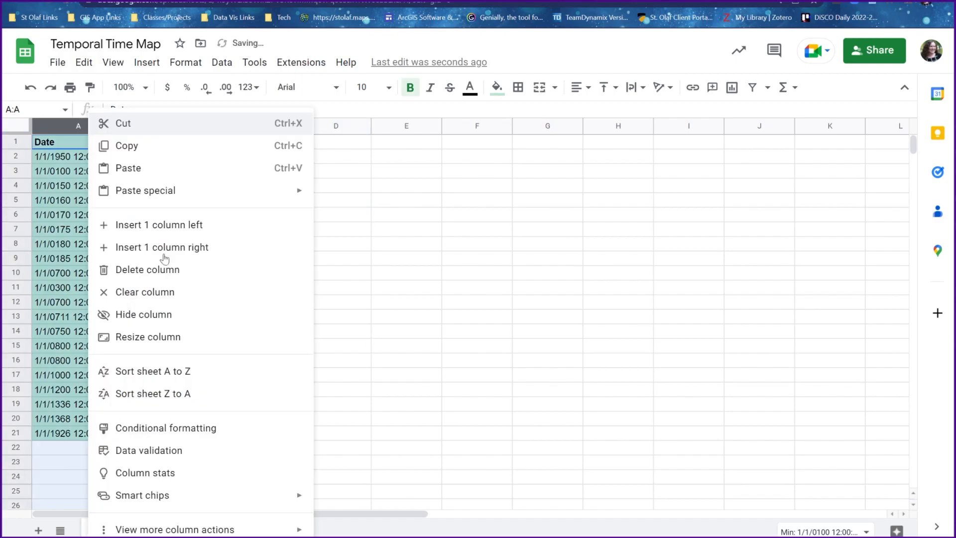
{"action": "left_click", "coordinate": [186, 271]}
{"action": "left_click", "coordinate": [413, 260]}
{"action": "left_click", "coordinate": [331, 304]}
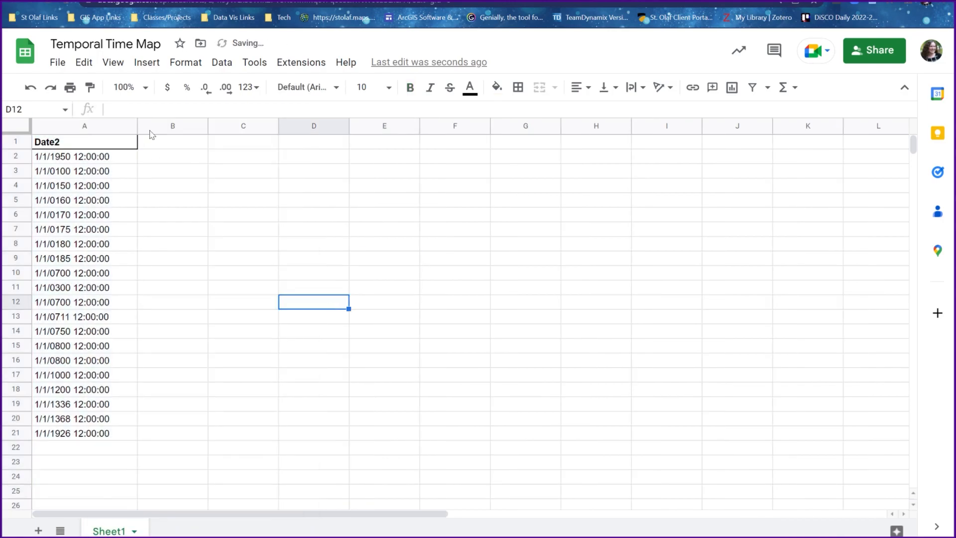
Download the sheet as comma-separated values (.csv) and open the downloaded file in Excel.
{"action": "left_click", "coordinate": [63, 66]}
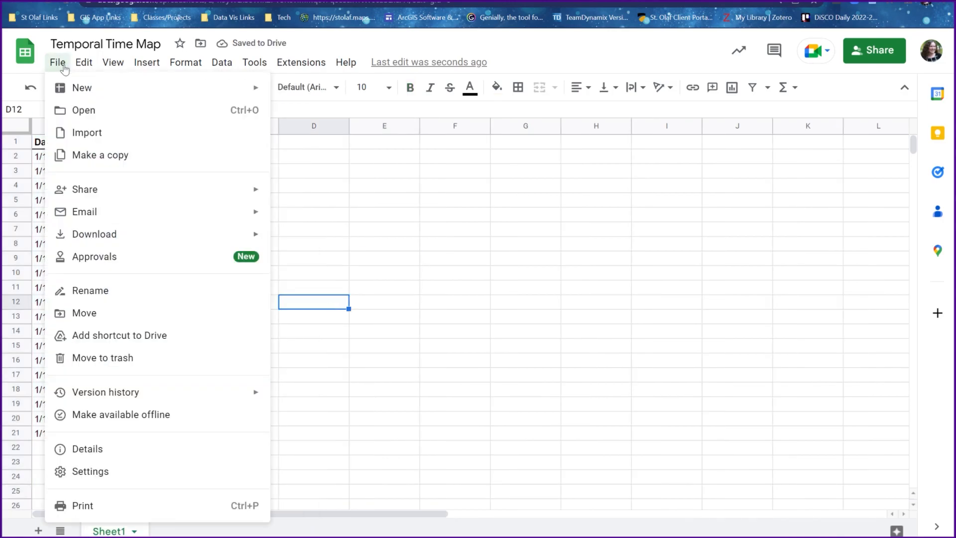
{"action": "mouse_move", "coordinate": [218, 234]}
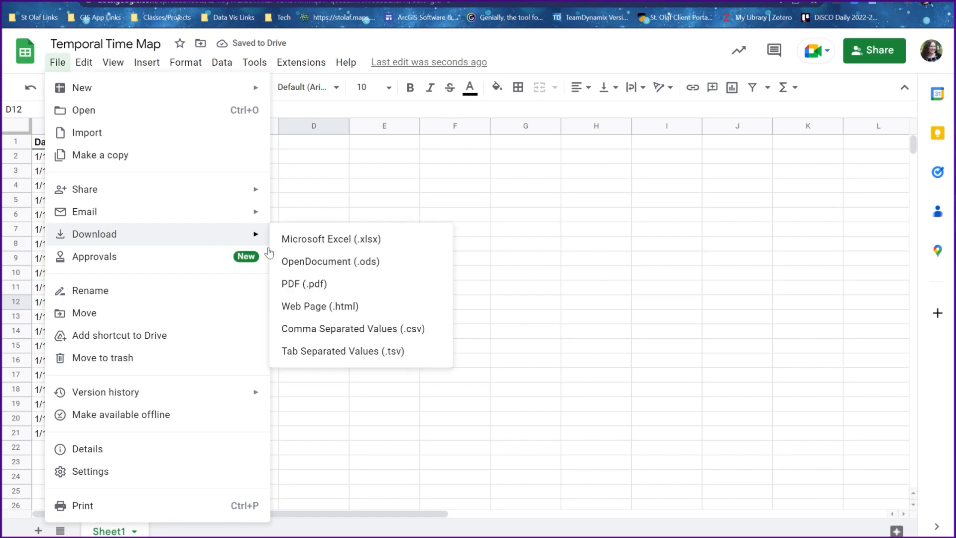
{"action": "left_click", "coordinate": [319, 338]}
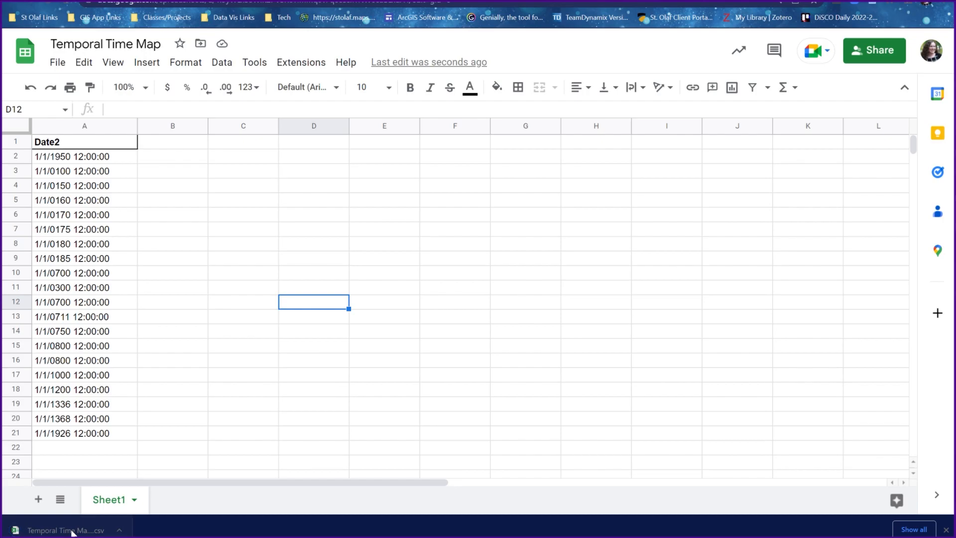
{"action": "left_click", "coordinate": [72, 530]}
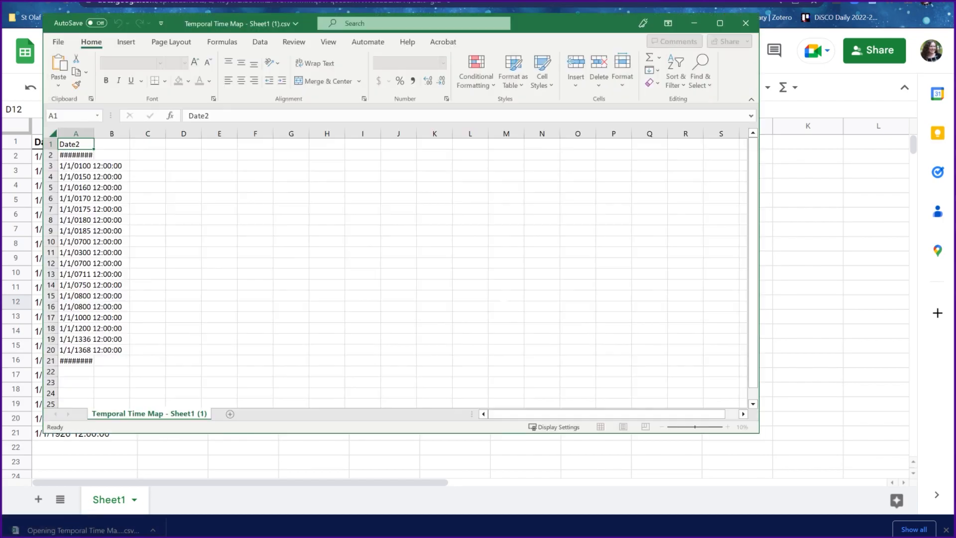
Widen the Date2 column in the CSV so that the dates in rows 2 and 21 fit.
{"action": "left_click", "coordinate": [84, 155]}
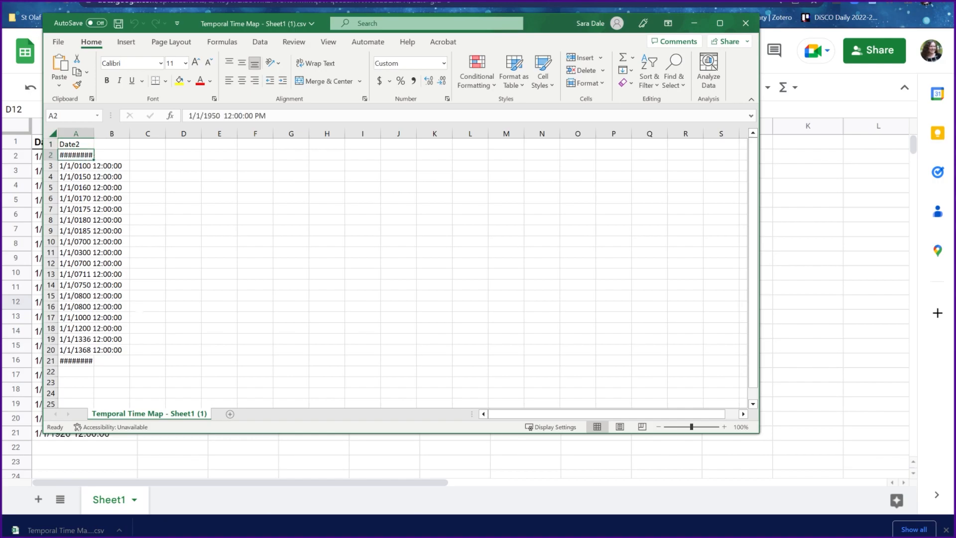
{"action": "left_click", "coordinate": [79, 360]}
{"action": "left_click", "coordinate": [77, 154]}
{"action": "left_click", "coordinate": [78, 371]}
{"action": "left_click", "coordinate": [83, 154]}
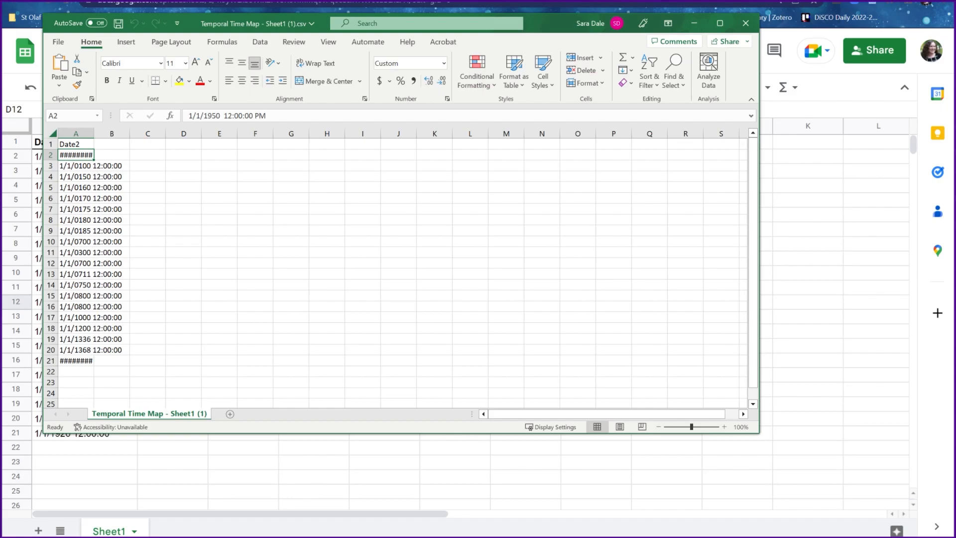
{"action": "left_click_drag", "start_coordinate": [94, 134], "coordinate": [169, 133]}
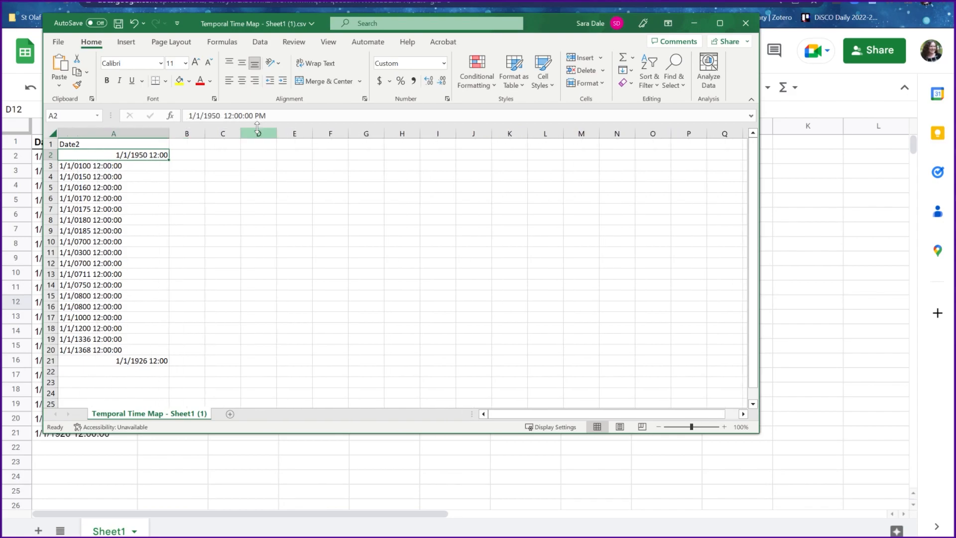
Examine the stored date-time values in A2, A3 and A21, comparing the post-1900 dates with the earlier one, including the time suffix.
{"action": "left_click", "coordinate": [187, 220]}
{"action": "left_click", "coordinate": [152, 155]}
{"action": "left_click", "coordinate": [121, 165]}
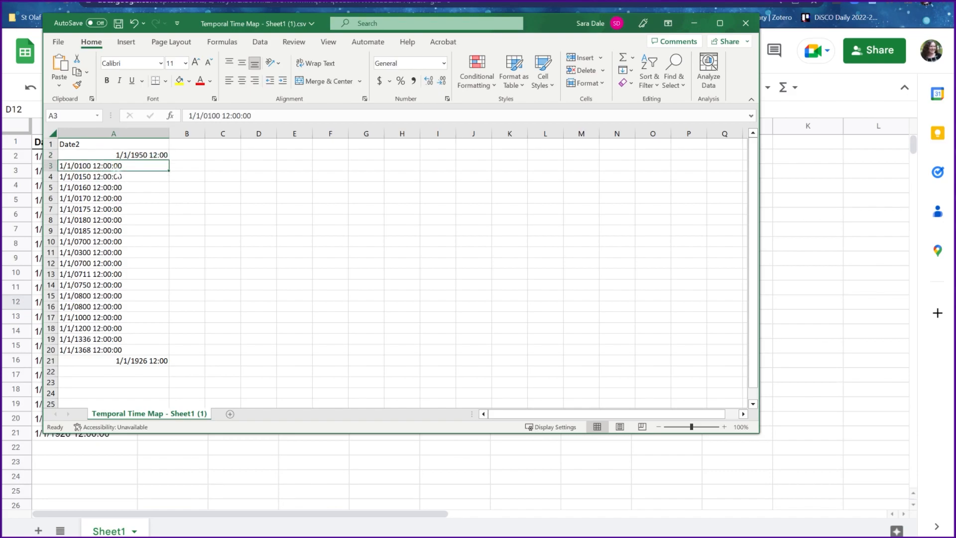
{"action": "left_click", "coordinate": [148, 156]}
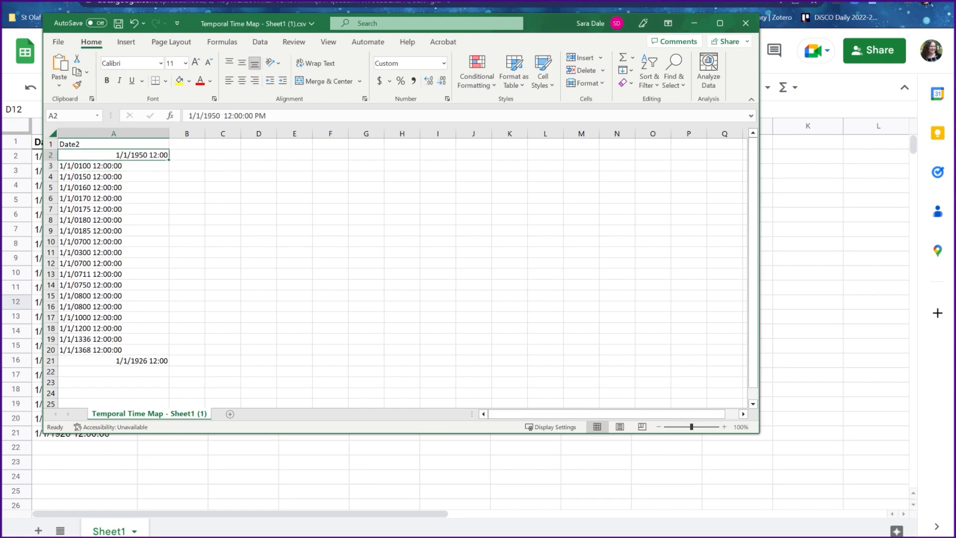
{"action": "left_click", "coordinate": [262, 116]}
{"action": "key", "text": "Escape"}
{"action": "left_click", "coordinate": [163, 361]}
{"action": "left_click", "coordinate": [141, 155]}
{"action": "left_click", "coordinate": [135, 168]}
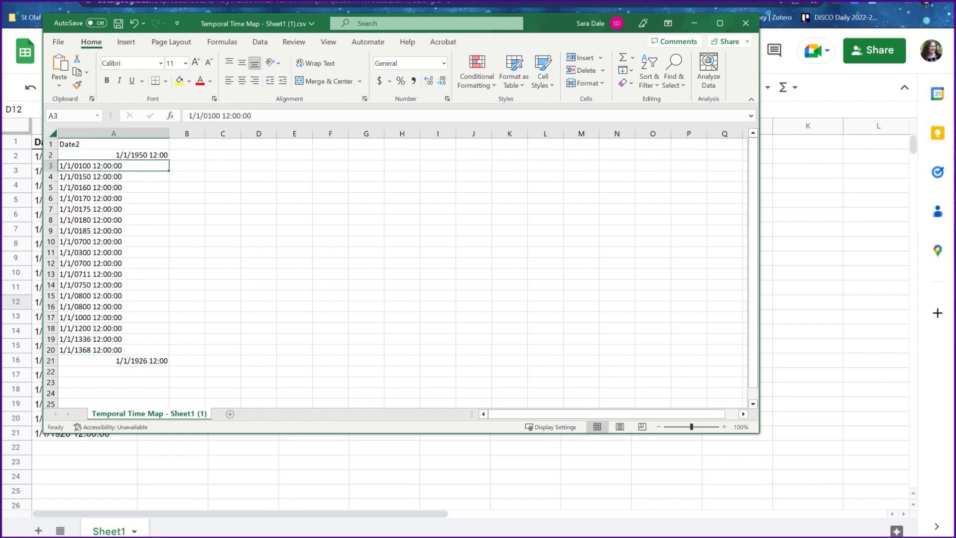
{"action": "left_click", "coordinate": [142, 155]}
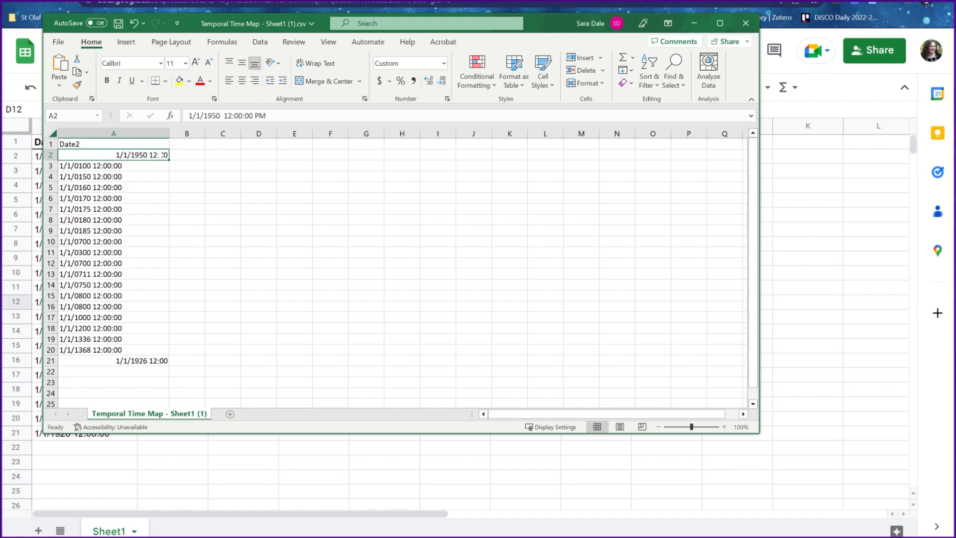
{"action": "left_click_drag", "start_coordinate": [267, 116], "coordinate": [254, 116]}
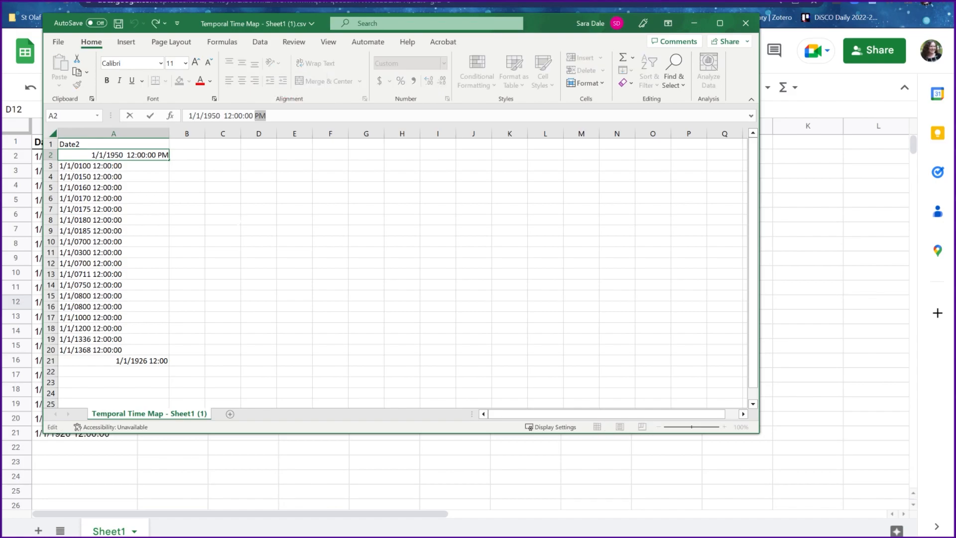
{"action": "left_click", "coordinate": [223, 219]}
{"action": "left_click", "coordinate": [163, 155]}
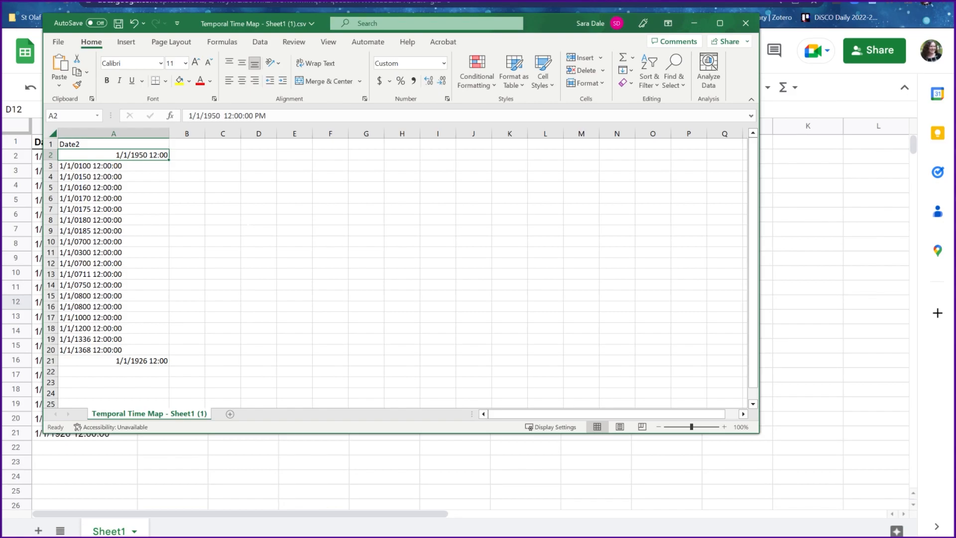
{"action": "left_click_drag", "start_coordinate": [149, 219], "coordinate": [151, 275]}
{"action": "left_click", "coordinate": [273, 170]}
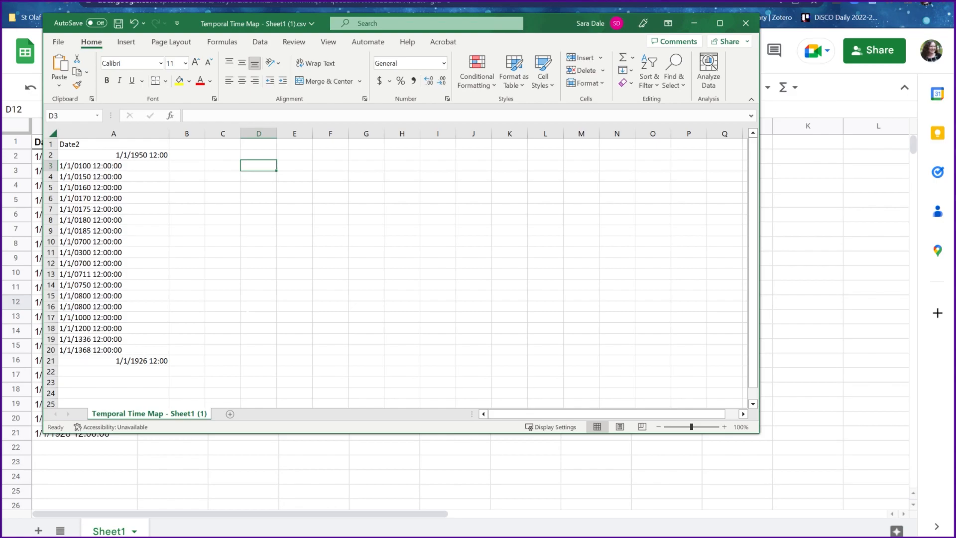
{"action": "left_click", "coordinate": [247, 309]}
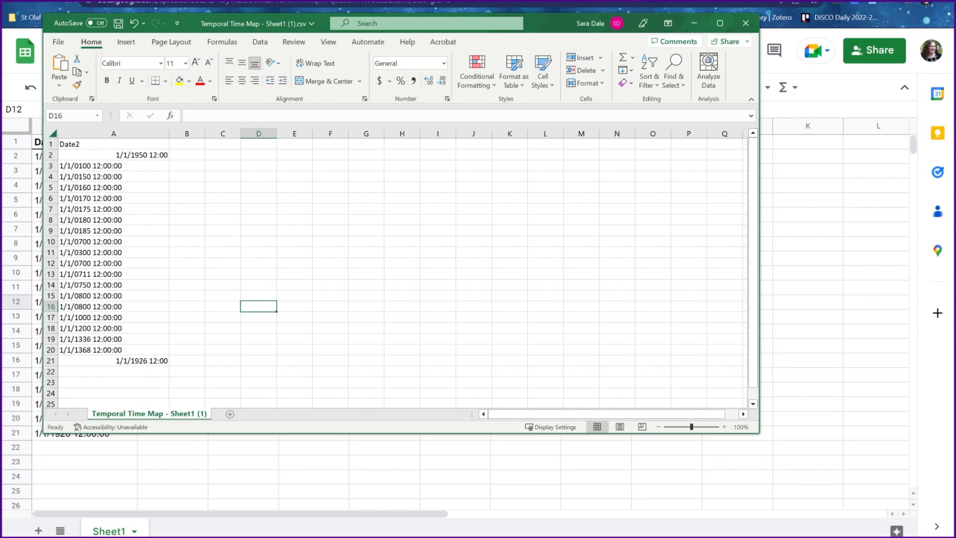
{"action": "left_click", "coordinate": [273, 227]}
{"action": "left_click", "coordinate": [191, 209]}
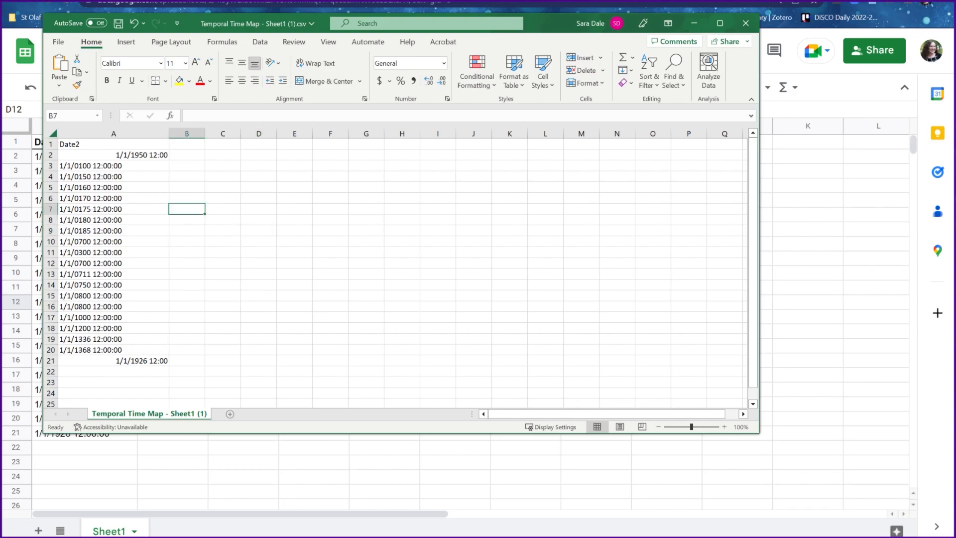
{"action": "left_click", "coordinate": [294, 242]}
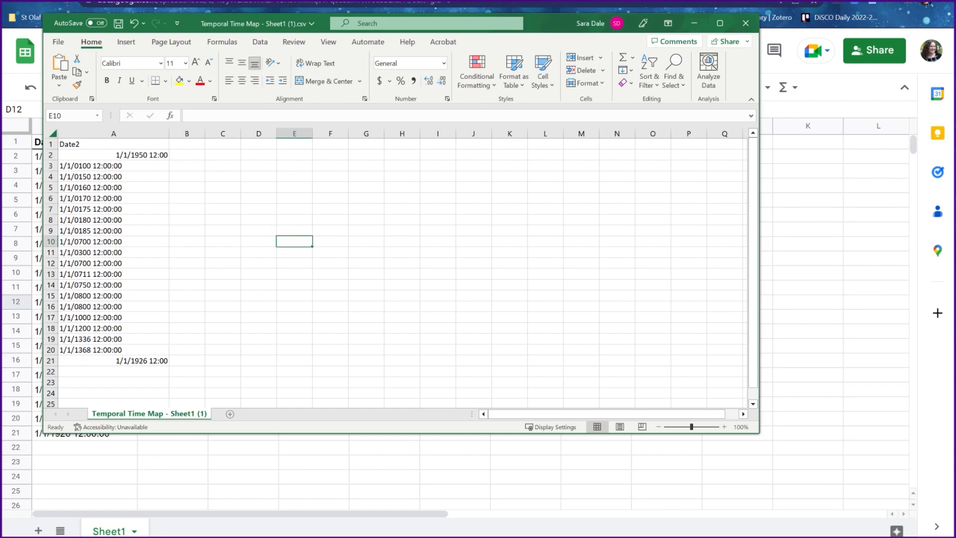
{"action": "left_click", "coordinate": [132, 155]}
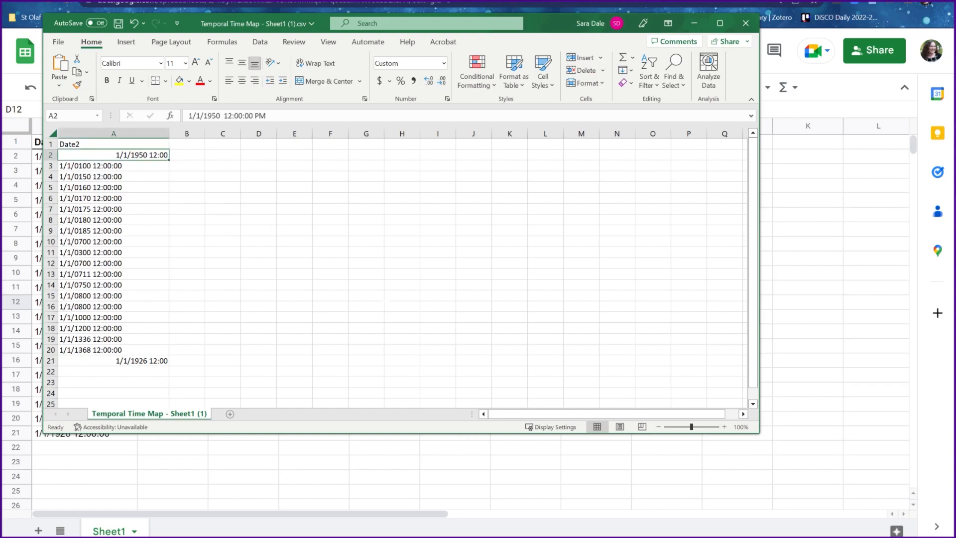